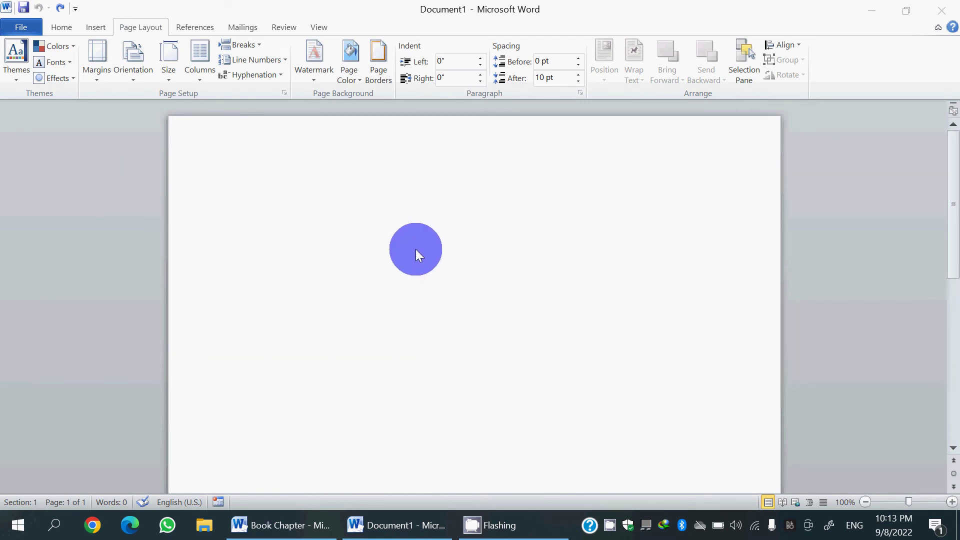
# - Zoom the blank document out to 40% so whole pages fit side by side
pyautogui.scroll(-5, 416, 247)
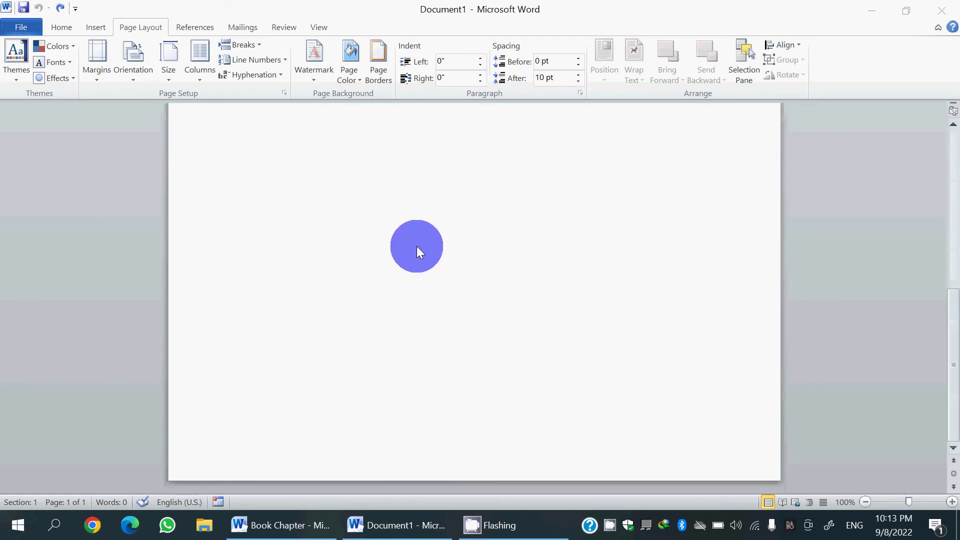
pyautogui.scroll(3, 428, 249)
pyautogui.scroll(2, 429, 248)
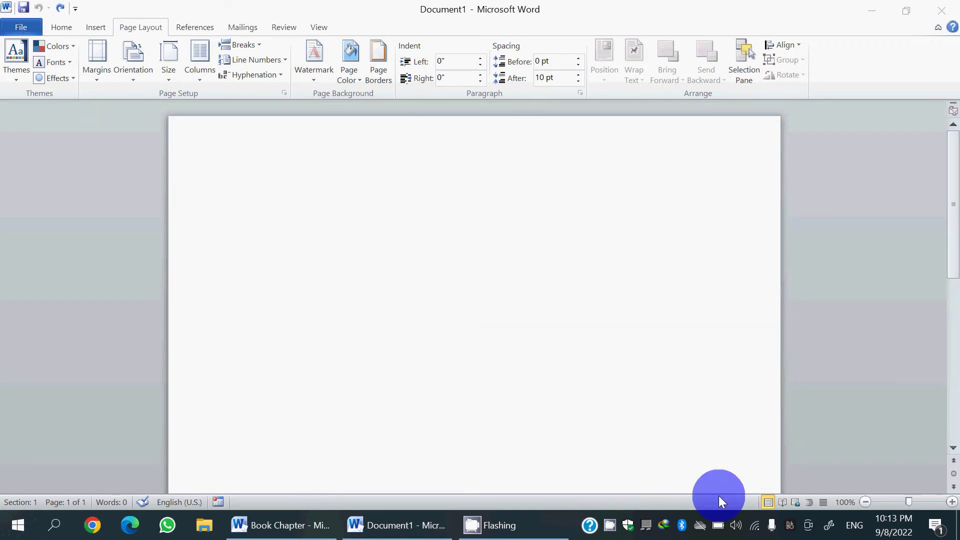
pyautogui.click(868, 504)
pyautogui.click(868, 504)
pyautogui.click(868, 504)
pyautogui.click(867, 504)
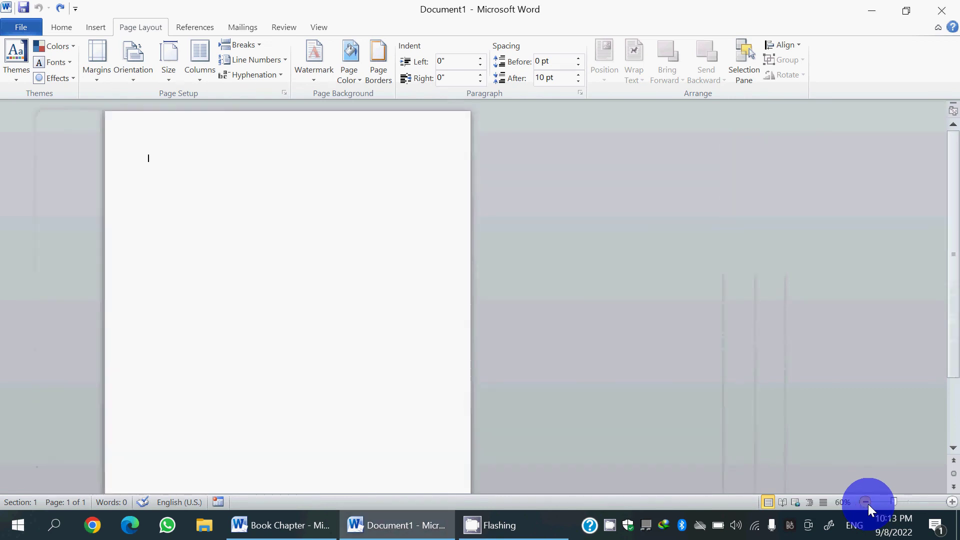
pyautogui.click(867, 504)
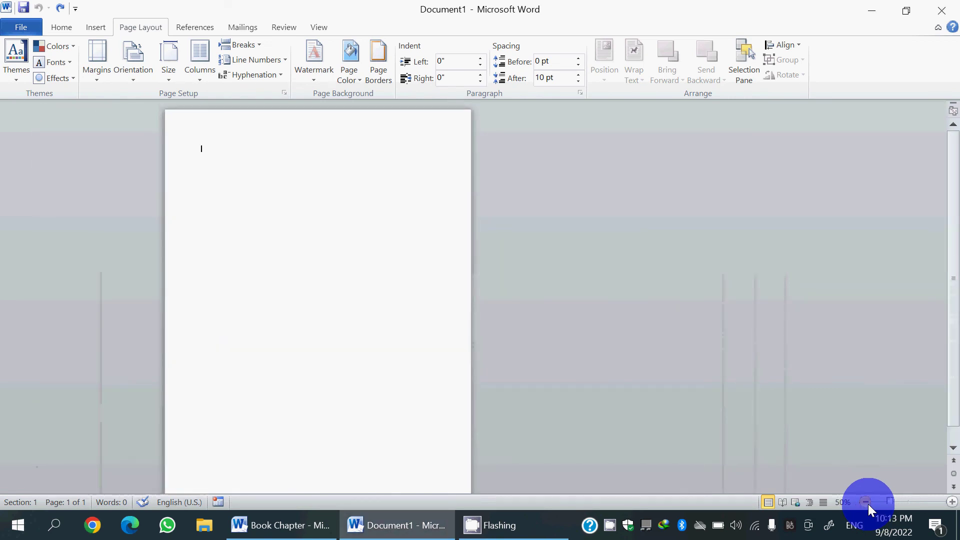
pyautogui.click(867, 504)
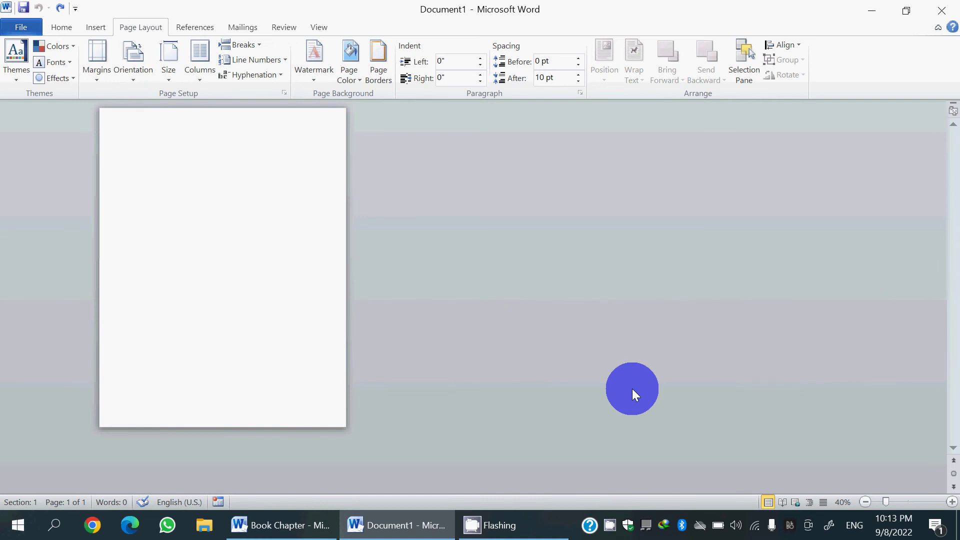
# - Insert four page breaks for five blank pages, then return to the top
pyautogui.press('Return')
pyautogui.hotkey('ctrl', 'Return')
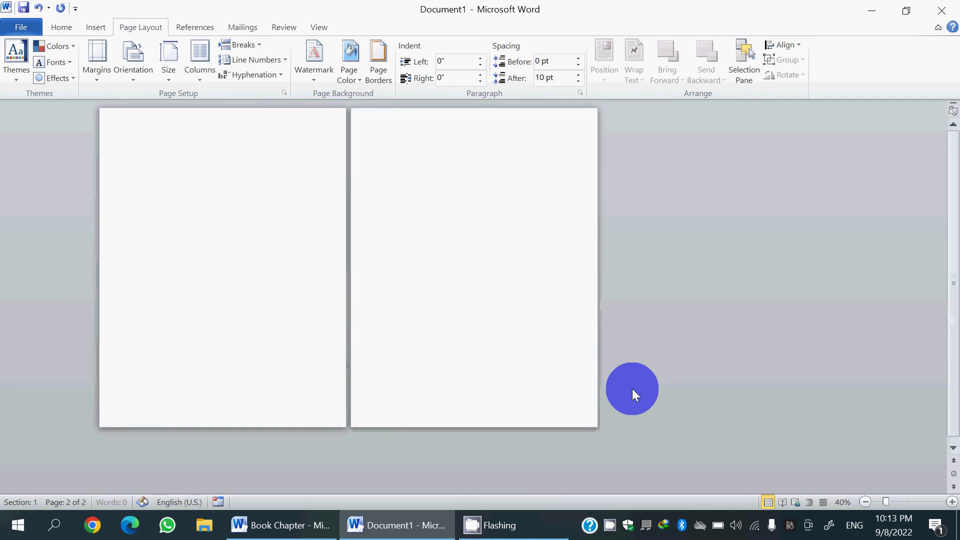
pyautogui.hotkey('ctrl', 'Return')
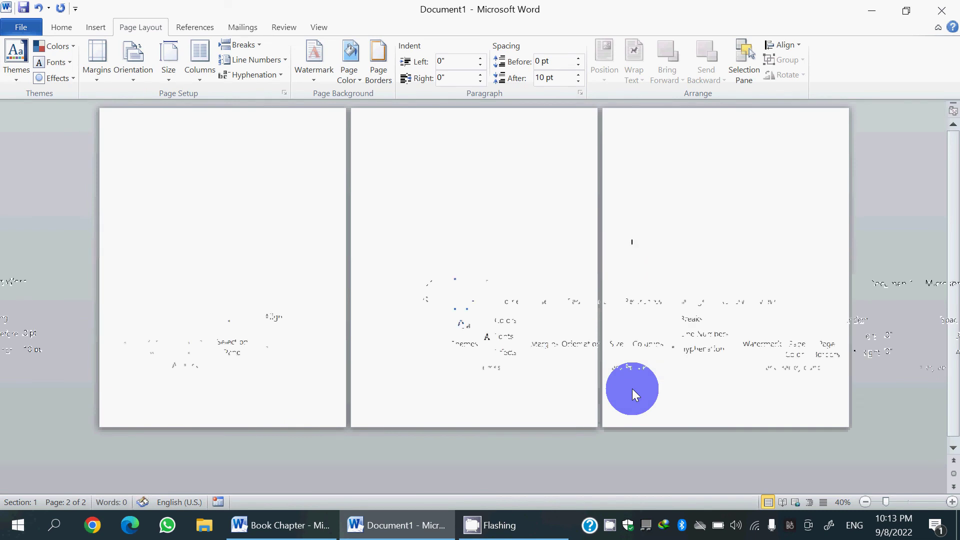
pyautogui.hotkey('ctrl', 'Return')
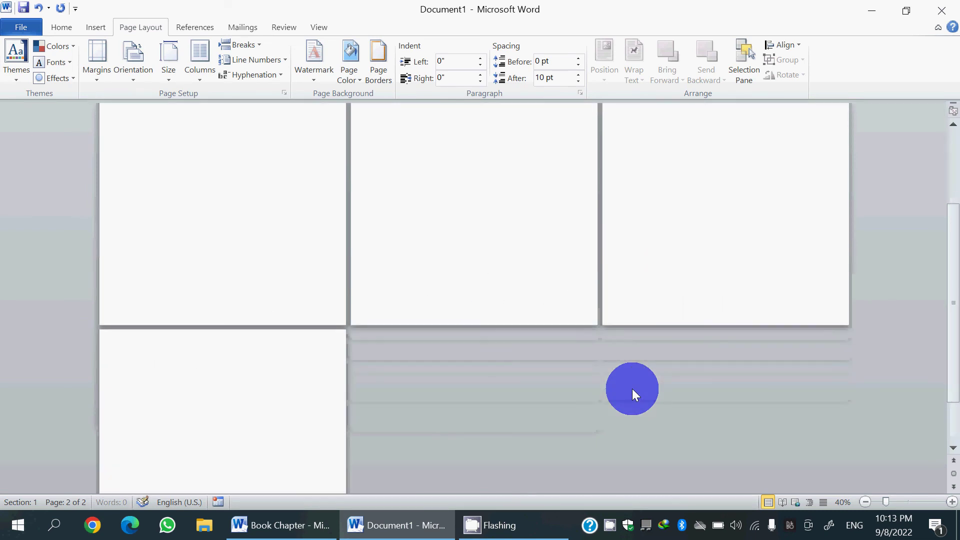
pyautogui.hotkey('ctrl', 'Return')
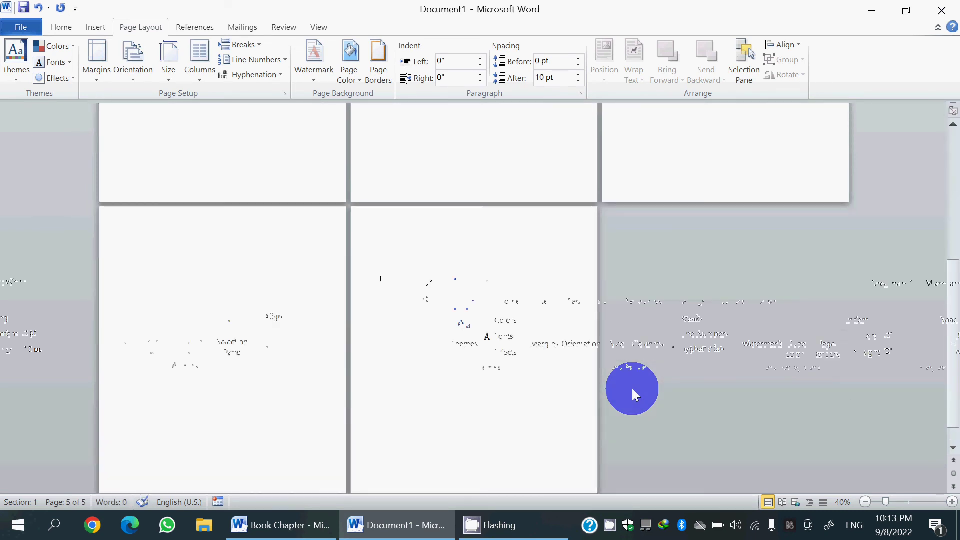
pyautogui.scroll(3, 461, 341)
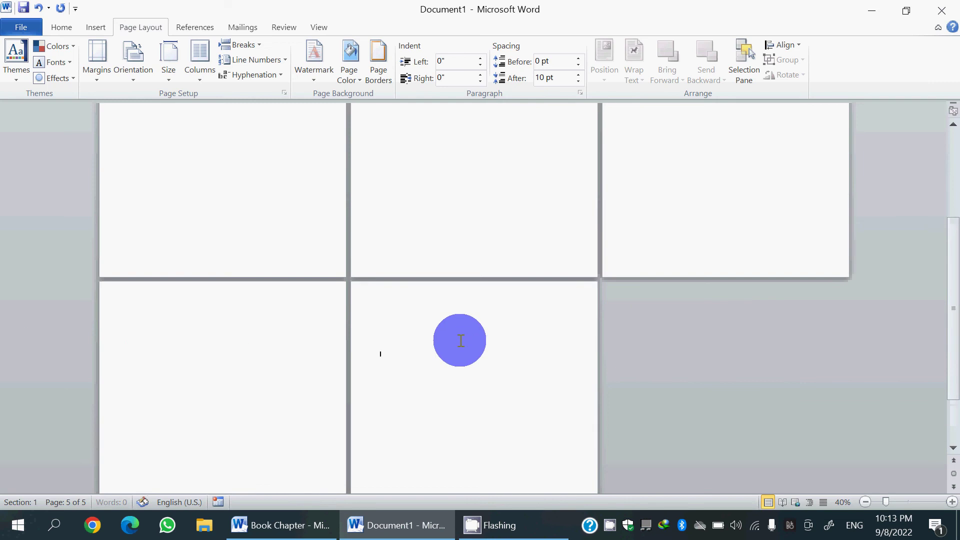
pyautogui.scroll(5, 460, 341)
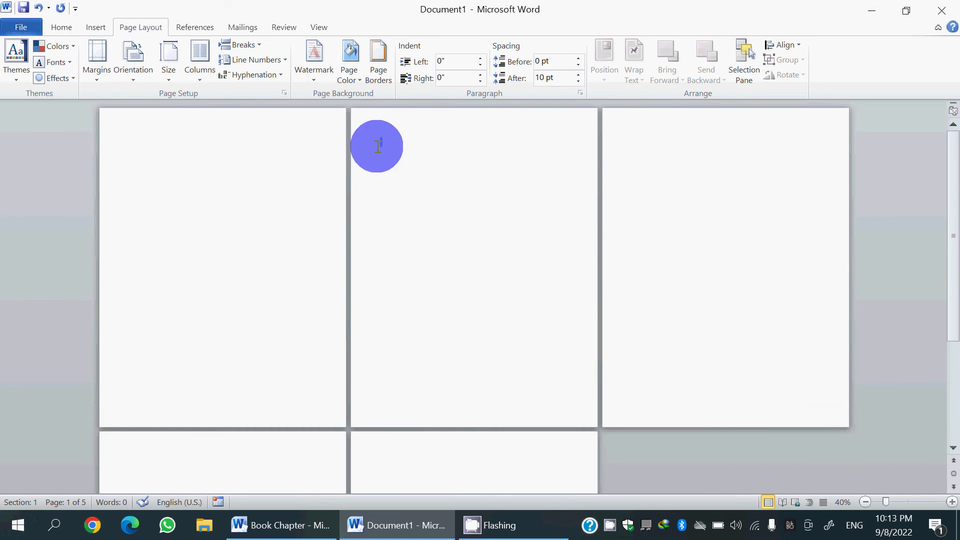
# - Drag down through page 2 to select its empty content
pyautogui.moveTo(378, 146); pyautogui.dragTo(367, 406)
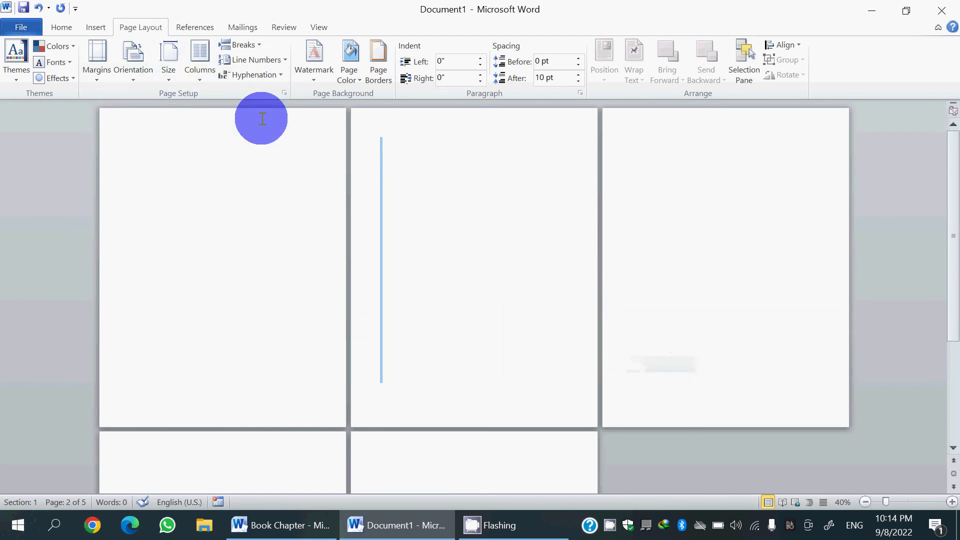
# - In Page Setup, set Landscape orientation applied to Selected text only
pyautogui.click(284, 93)
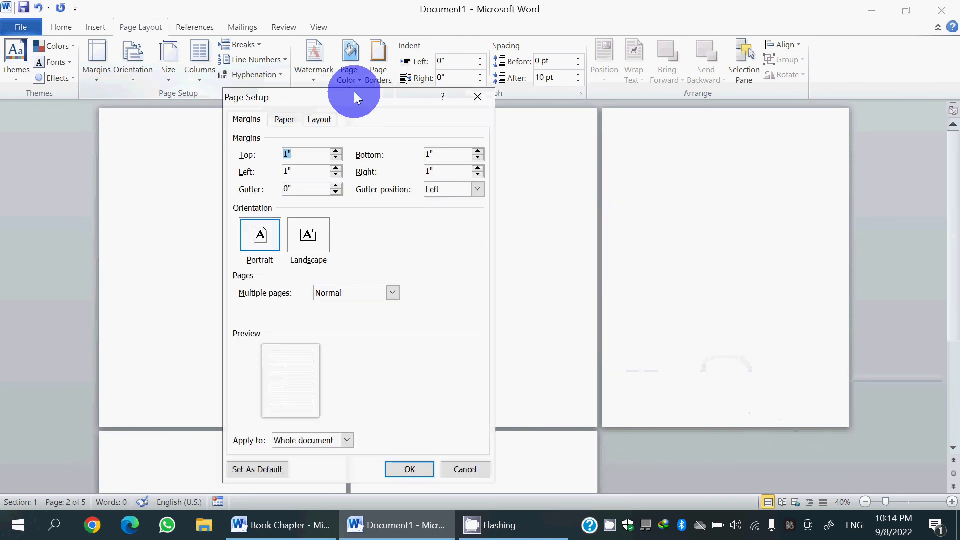
pyautogui.moveTo(358, 92); pyautogui.dragTo(242, 15)
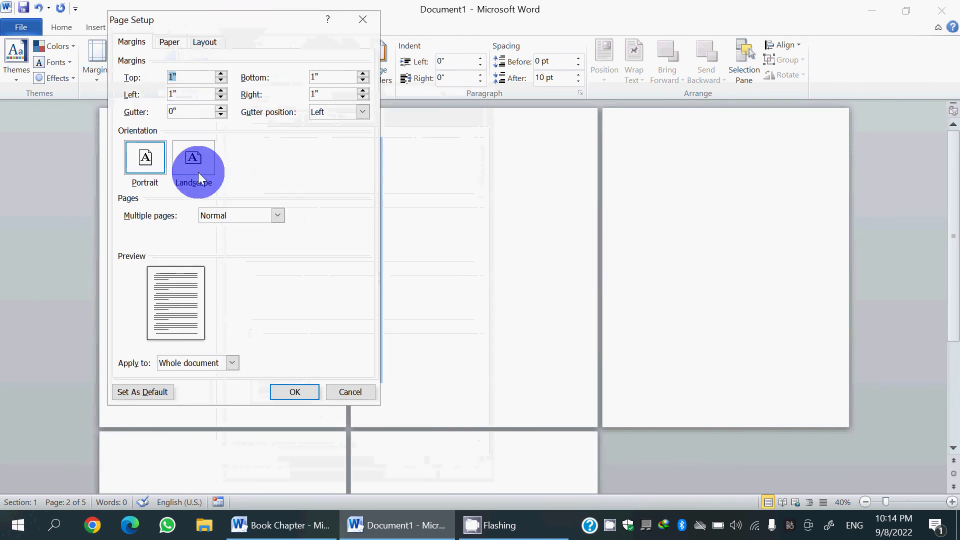
pyautogui.click(153, 160)
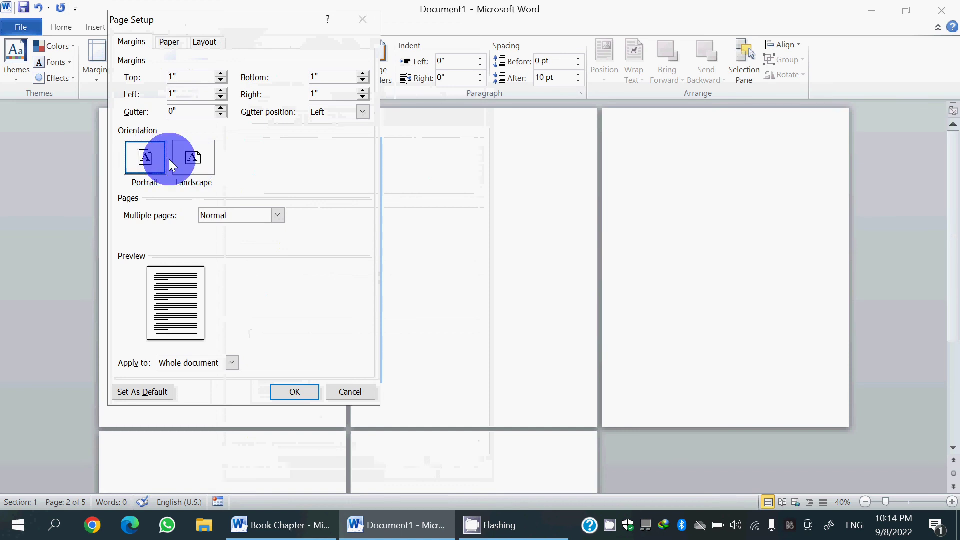
pyautogui.click(195, 157)
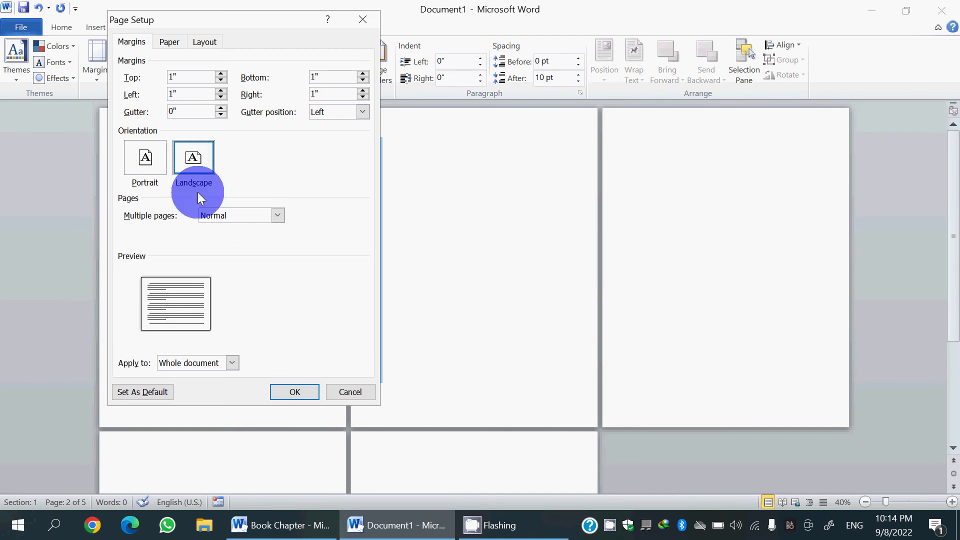
pyautogui.click(232, 364)
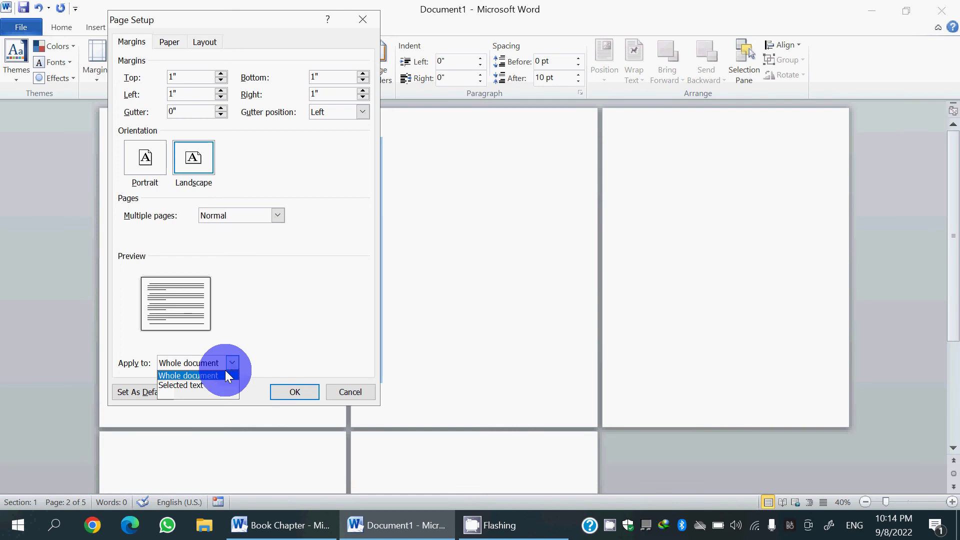
pyautogui.click(202, 385)
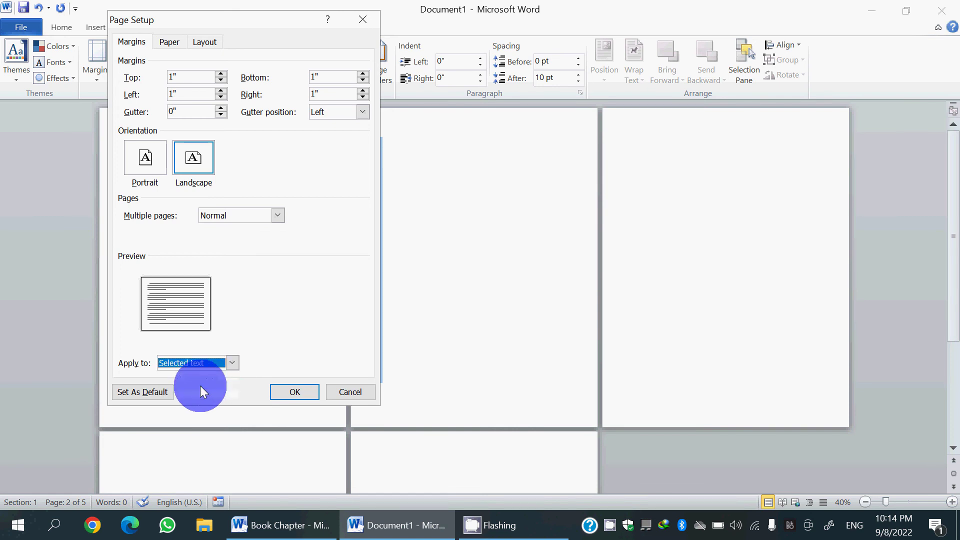
pyautogui.click(316, 395)
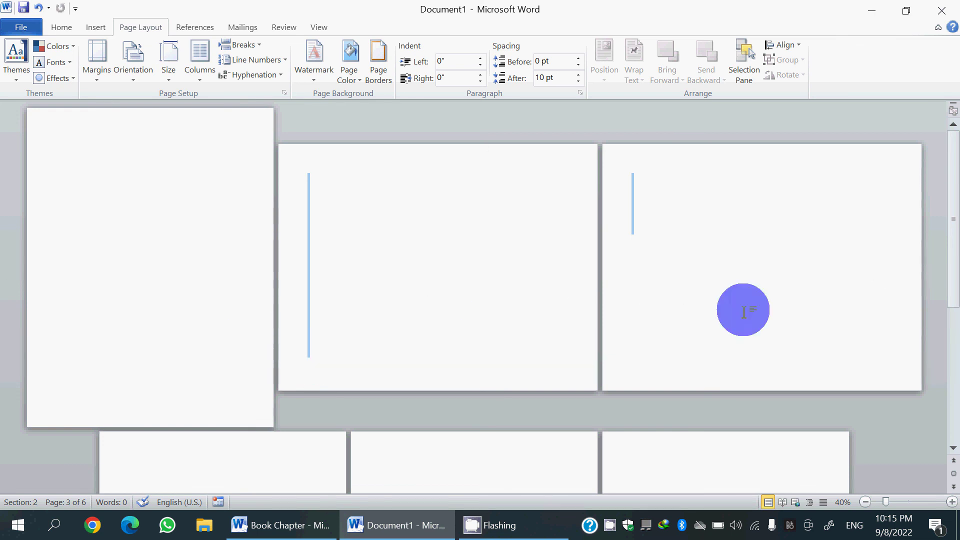
# - Remove the extra third page, then scroll through to confirm five pages with only page 2 landscape
pyautogui.click(646, 232)
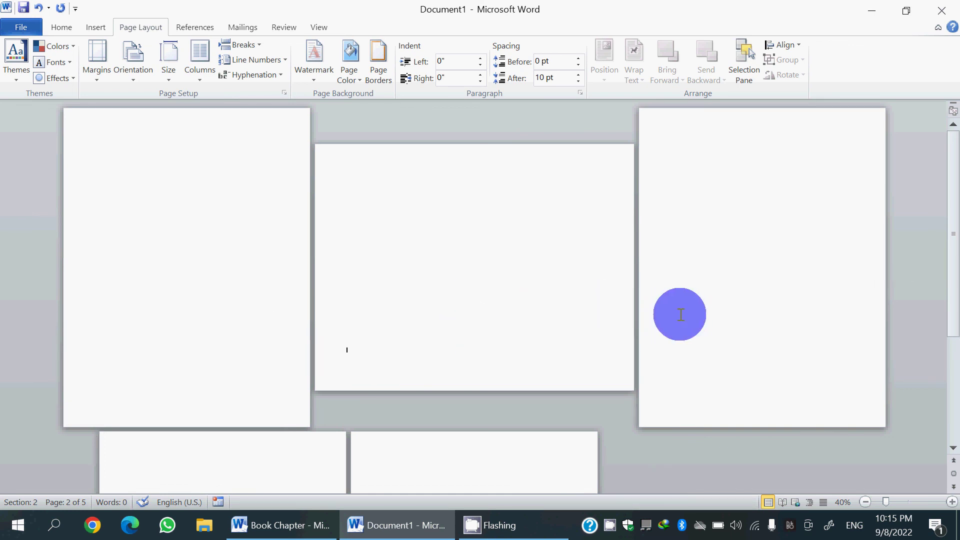
pyautogui.scroll(-2, 473, 285)
pyautogui.scroll(-2, 470, 288)
pyautogui.scroll(-2, 471, 289)
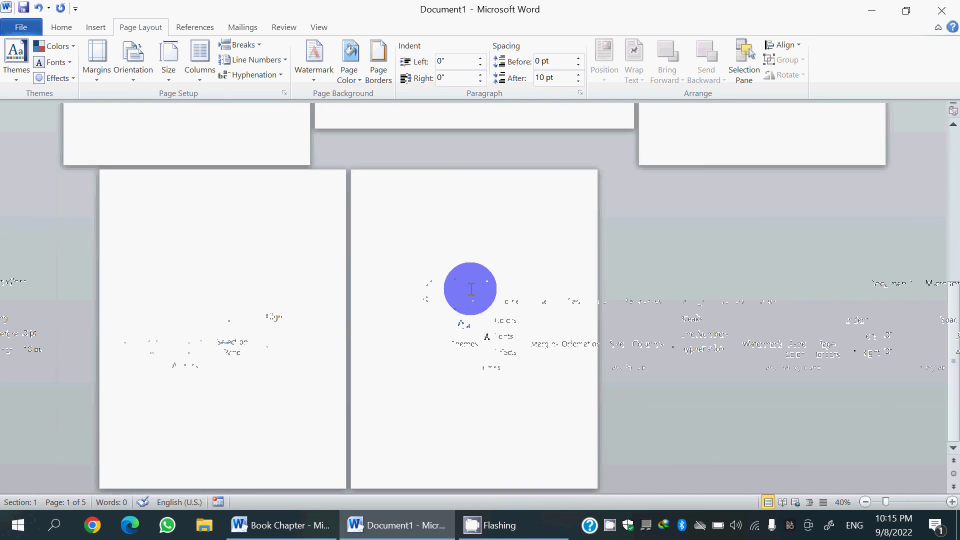
pyautogui.scroll(1, 471, 290)
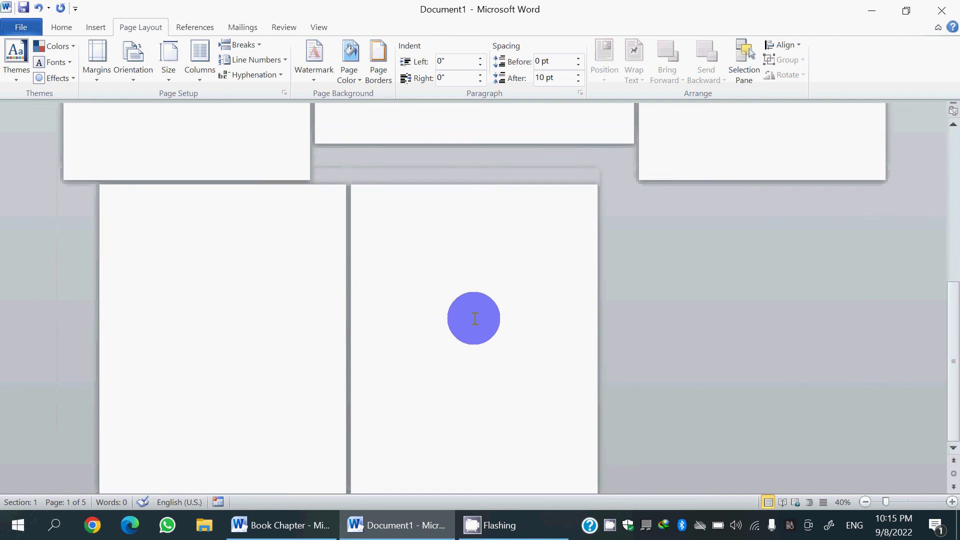
pyautogui.scroll(3, 474, 305)
pyautogui.scroll(1, 476, 320)
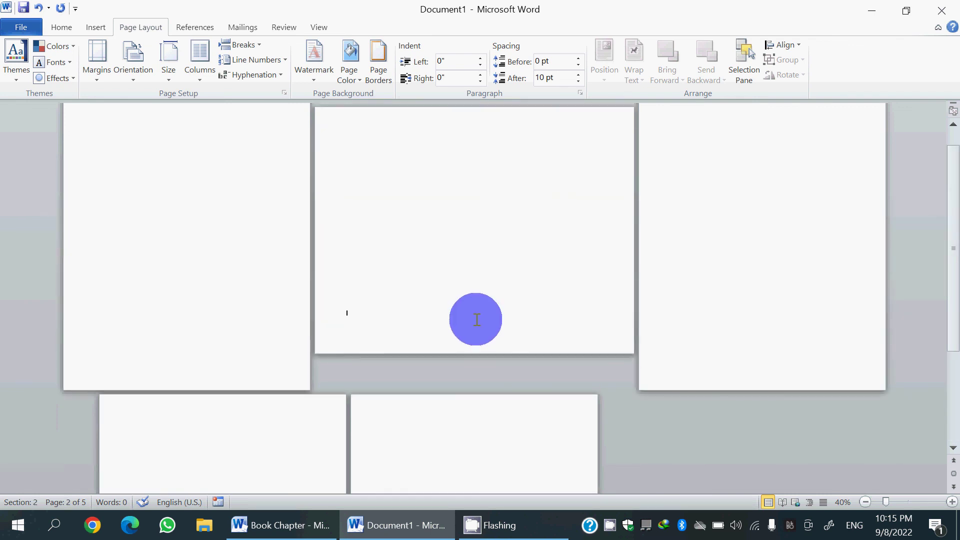